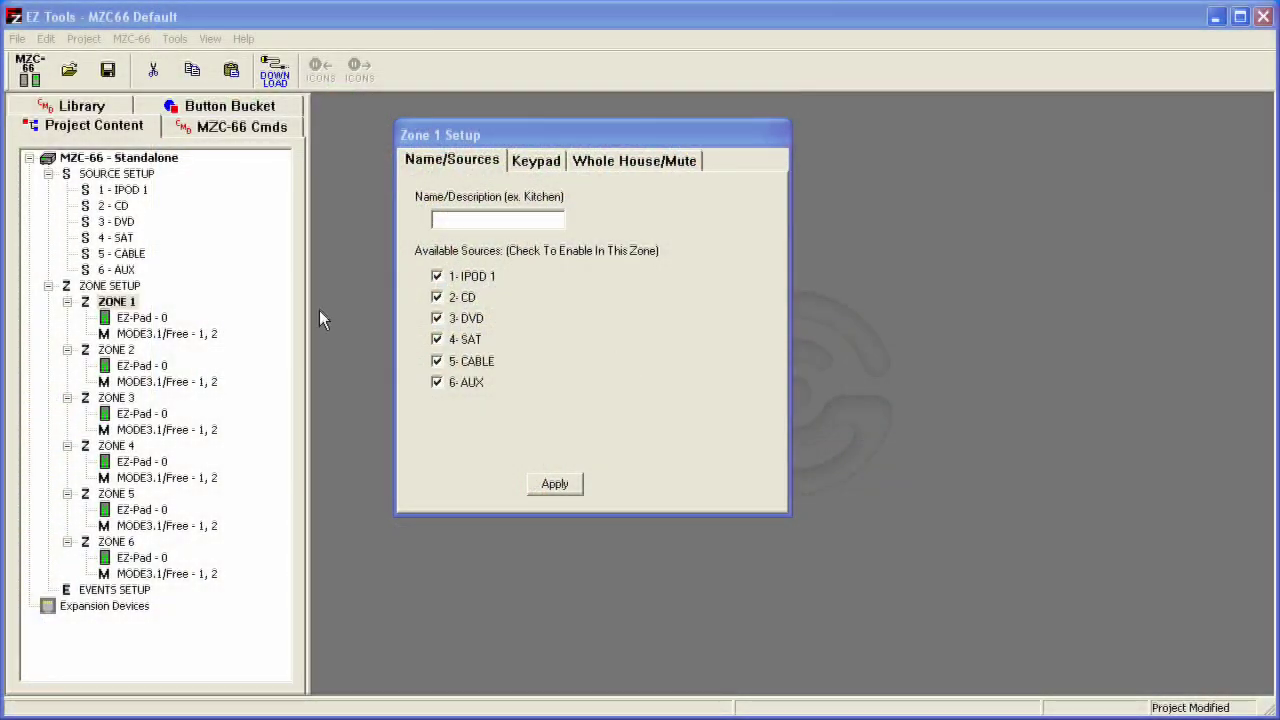
Step: Set Zone 1's mute key functionality to EZ-Pad Relay Speaker Muting and apply the setting
left_click(118, 303)
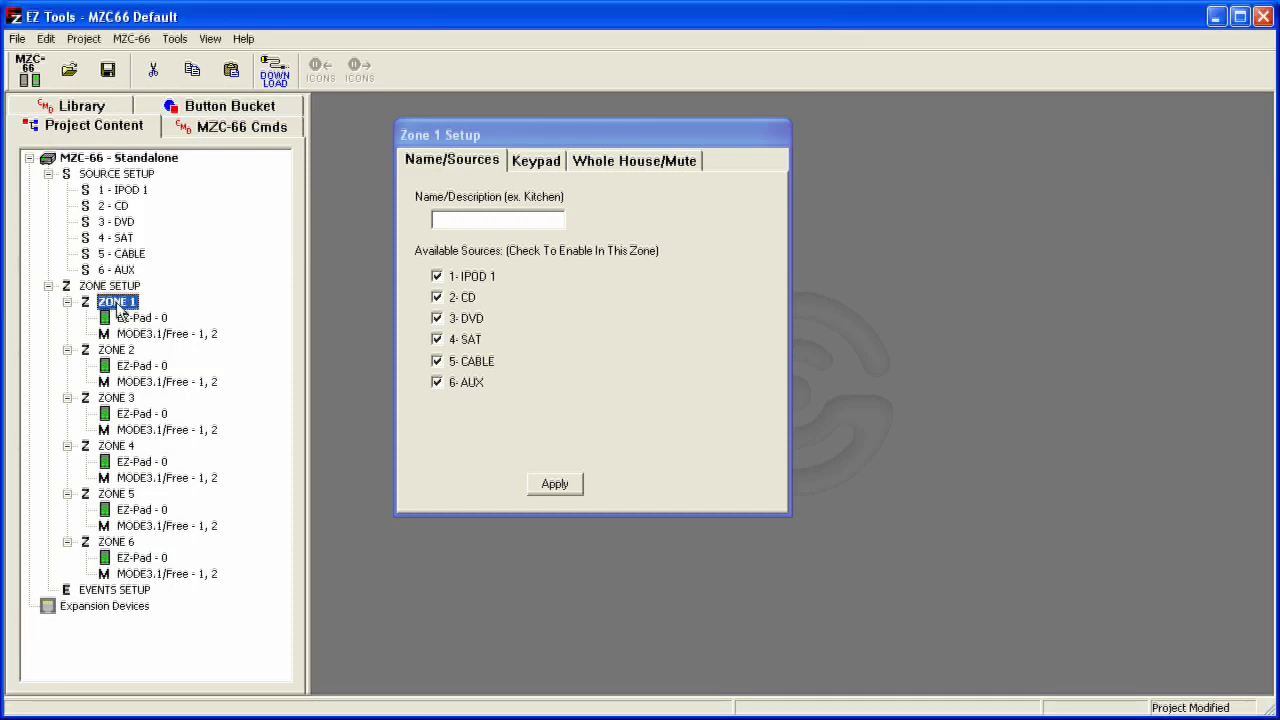
left_click(641, 168)
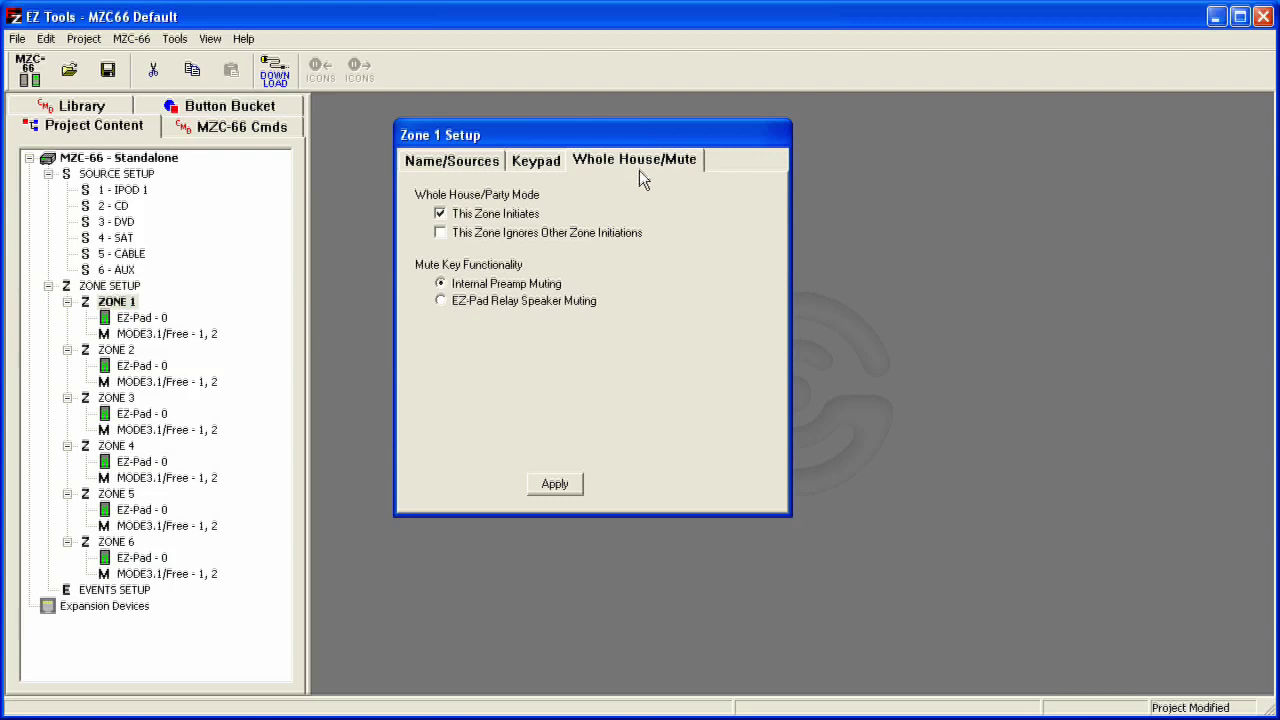
left_click(489, 303)
left_click(559, 489)
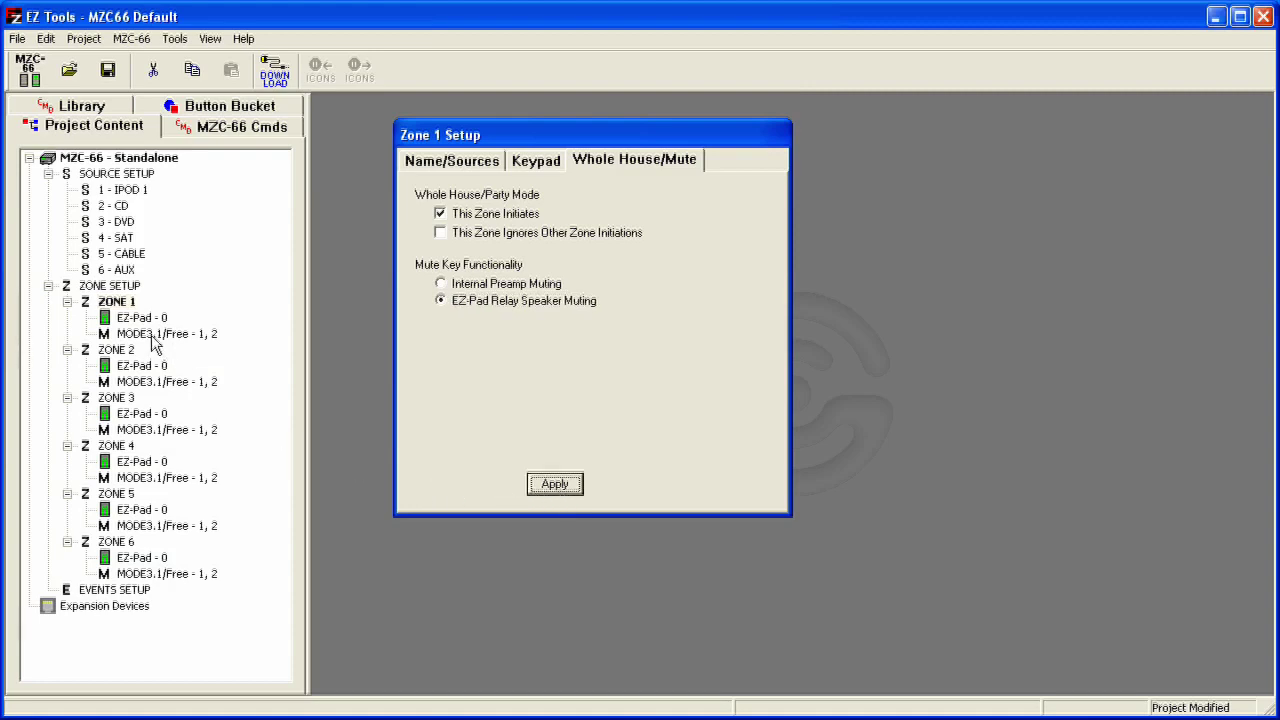
Step: Open Zone 1's MODE3.1/Free keypad and check the large round key's options for its mute relay assignment
double_click(148, 336)
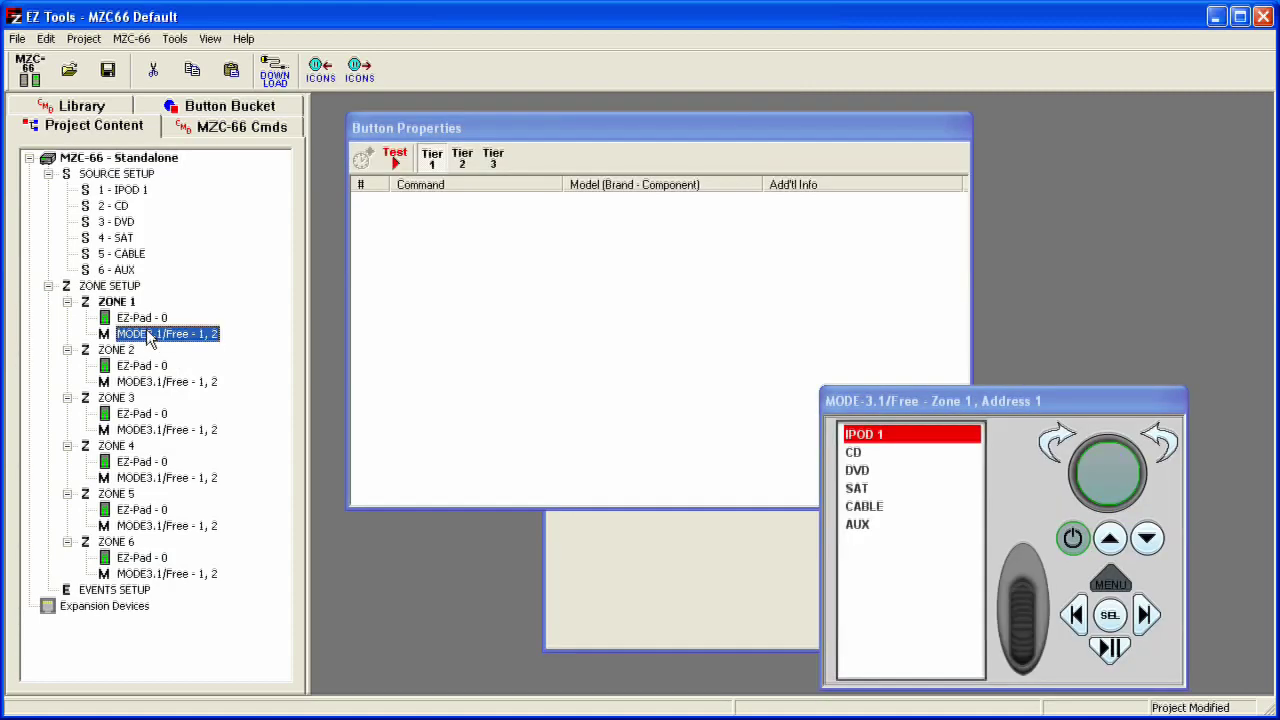
right_click(1104, 476)
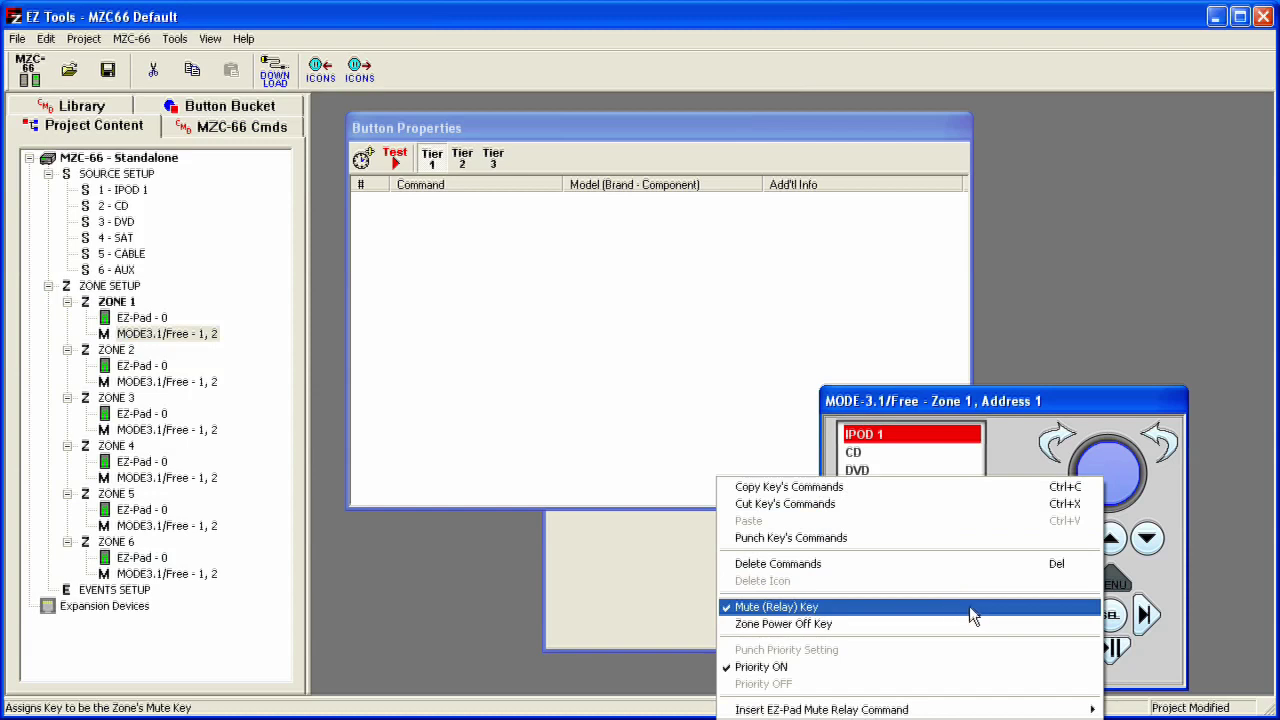
left_click(1013, 403)
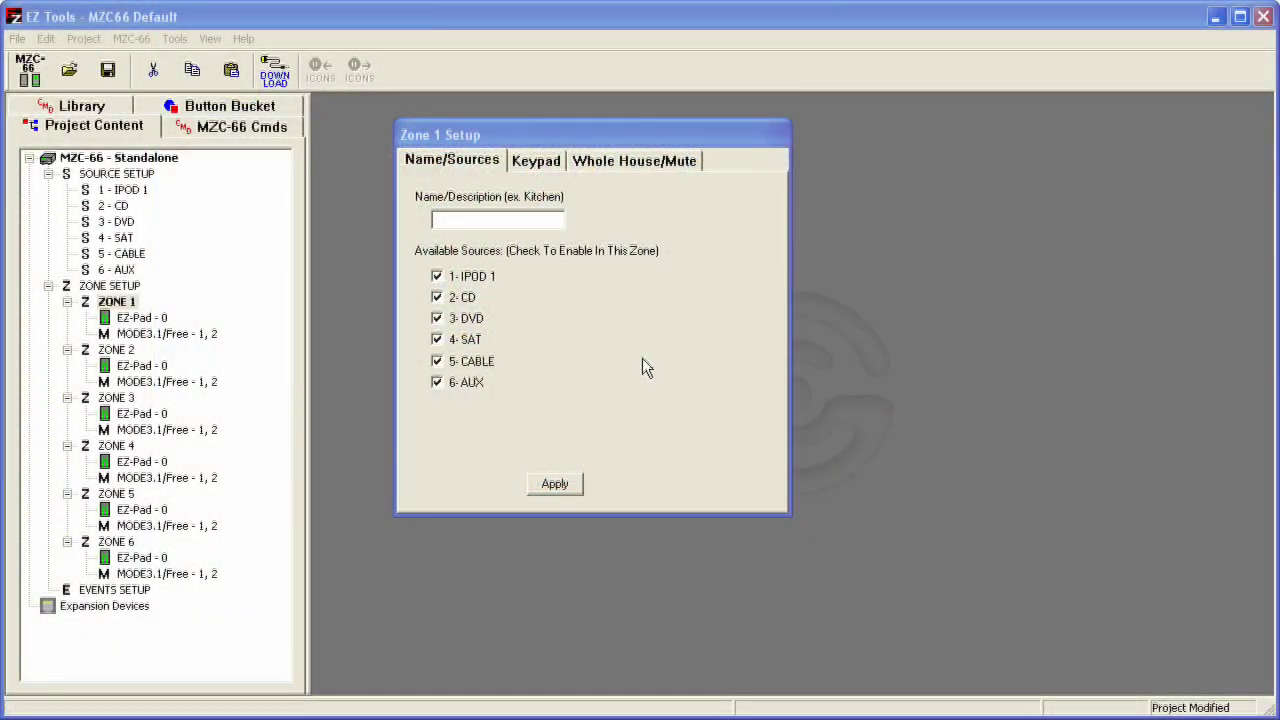
Step: Insert the Zone - Mute On (Energized) EZ-Pad relay command into the Zone 1 Turning ON event
left_click(131, 592)
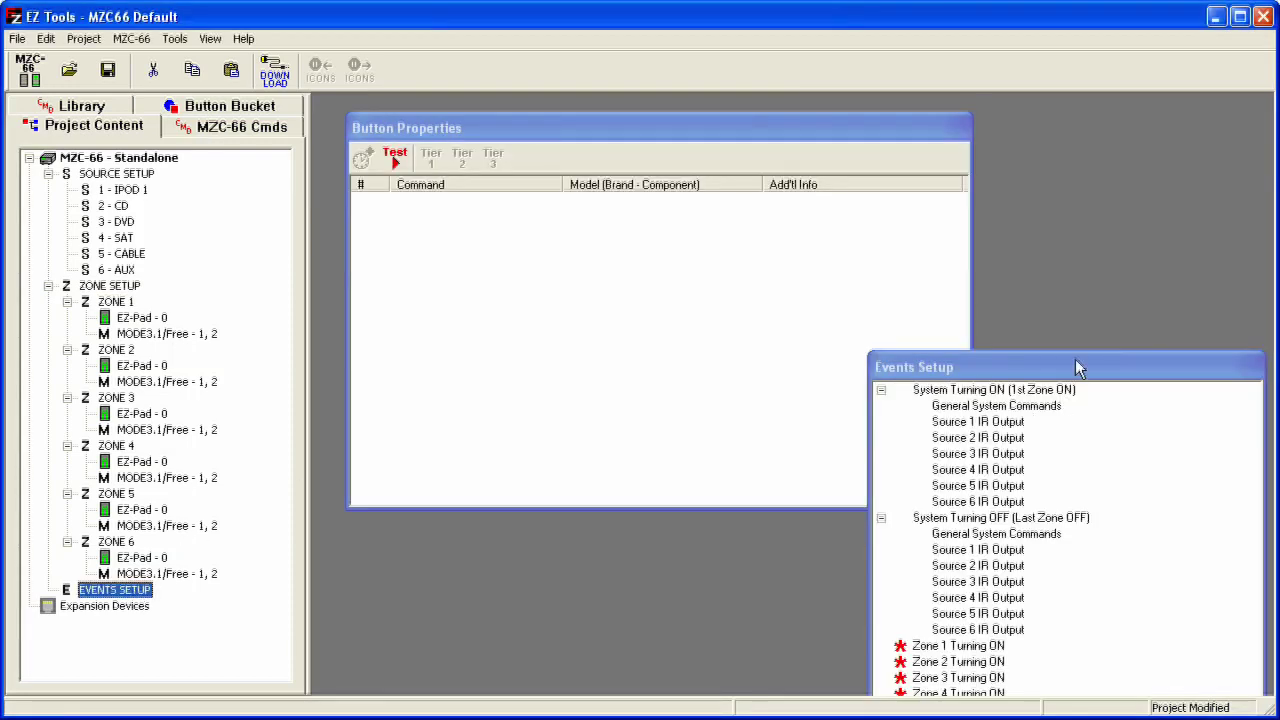
left_click_drag(1076, 362, 889, 107)
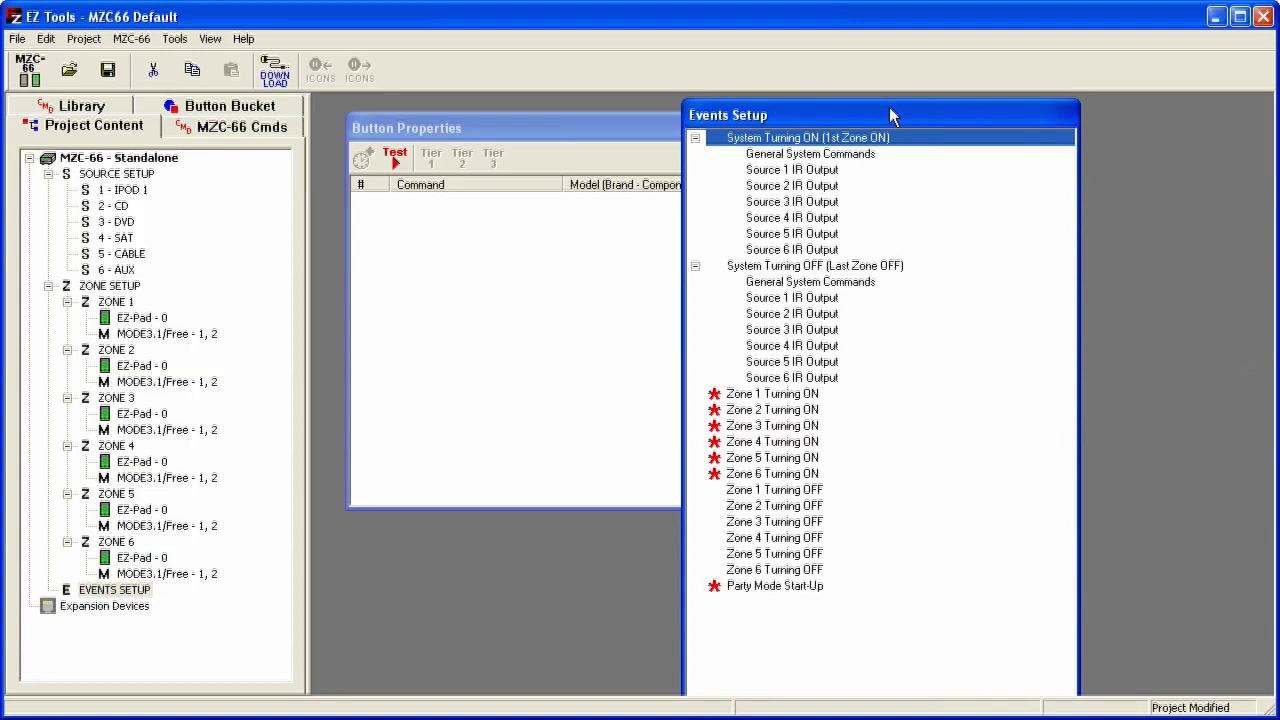
left_click(768, 398)
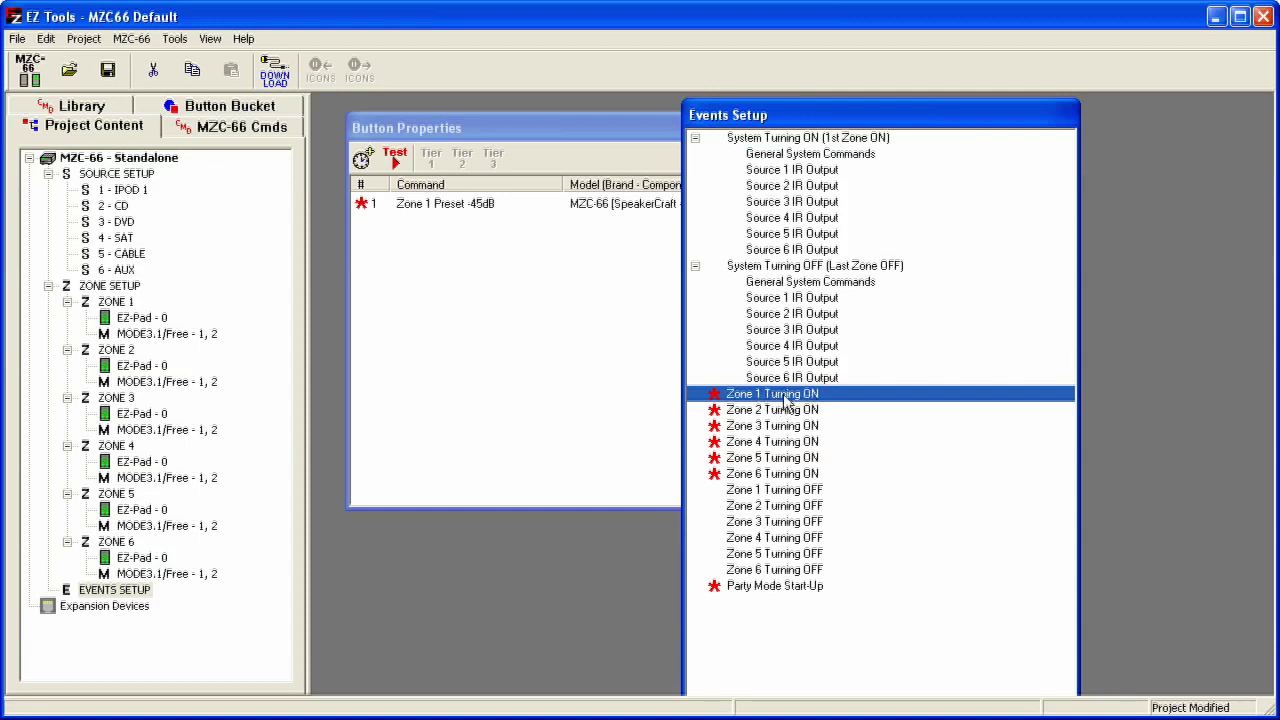
right_click(787, 402)
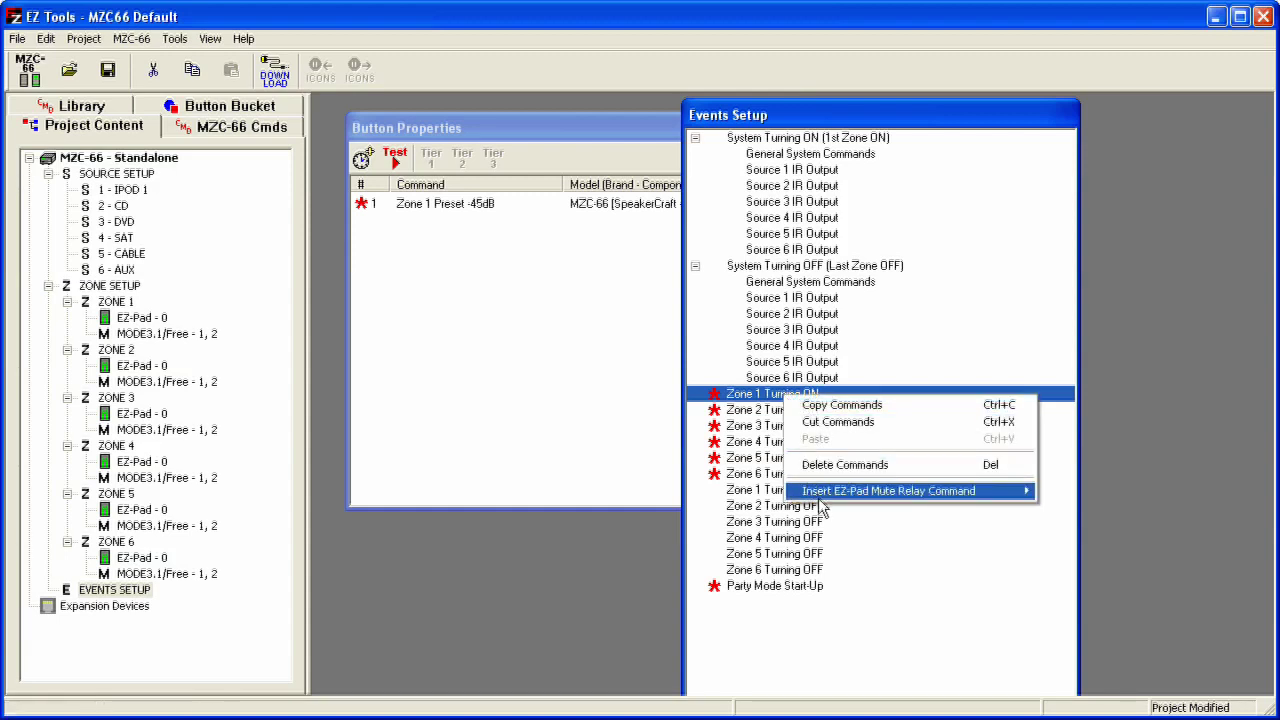
mouse_move(826, 493)
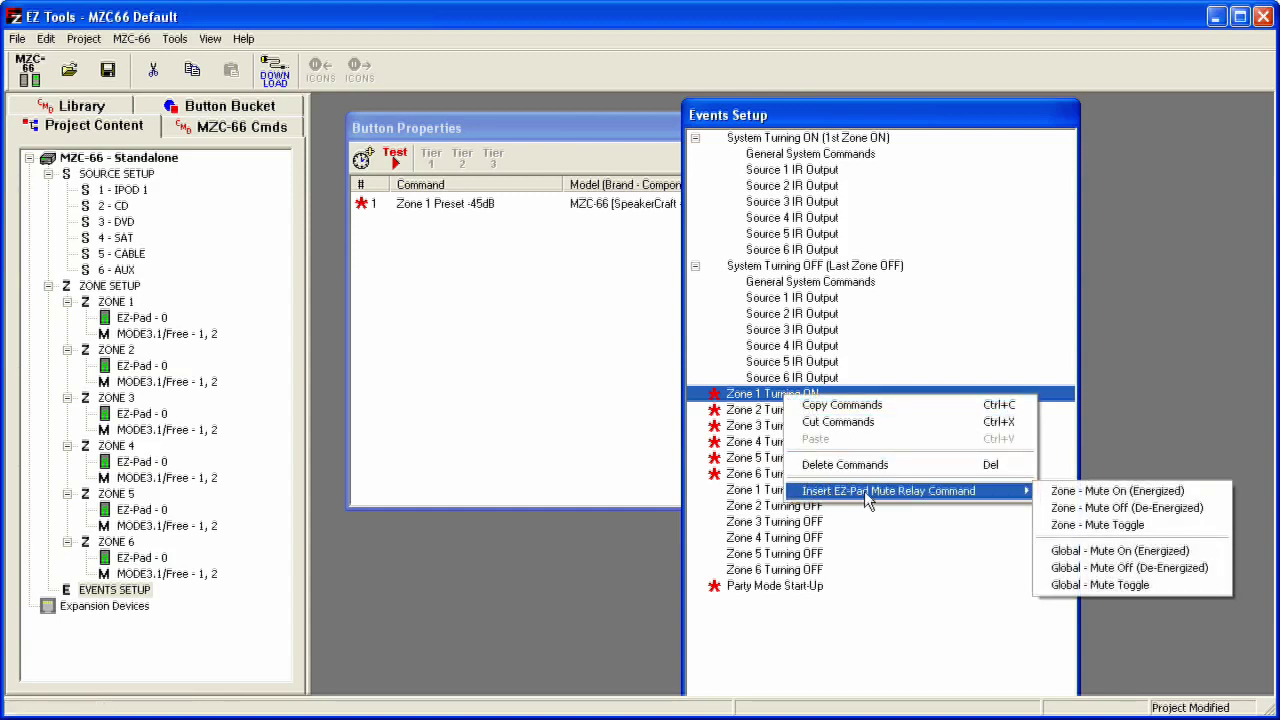
left_click(1074, 495)
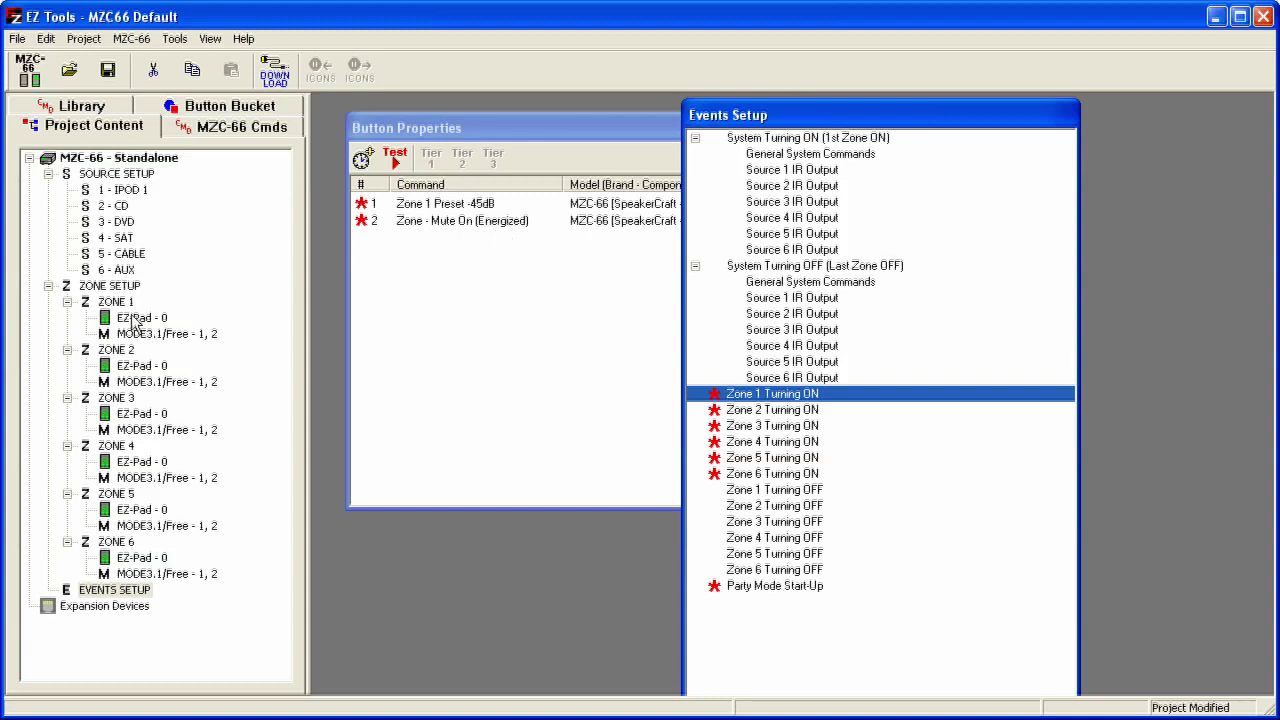
Step: Add the Keypad - Mute Off (De-Energized) relay command to the IPOD 1 source key on Zone 1's MODE3.1/Free keypad
left_click(122, 303)
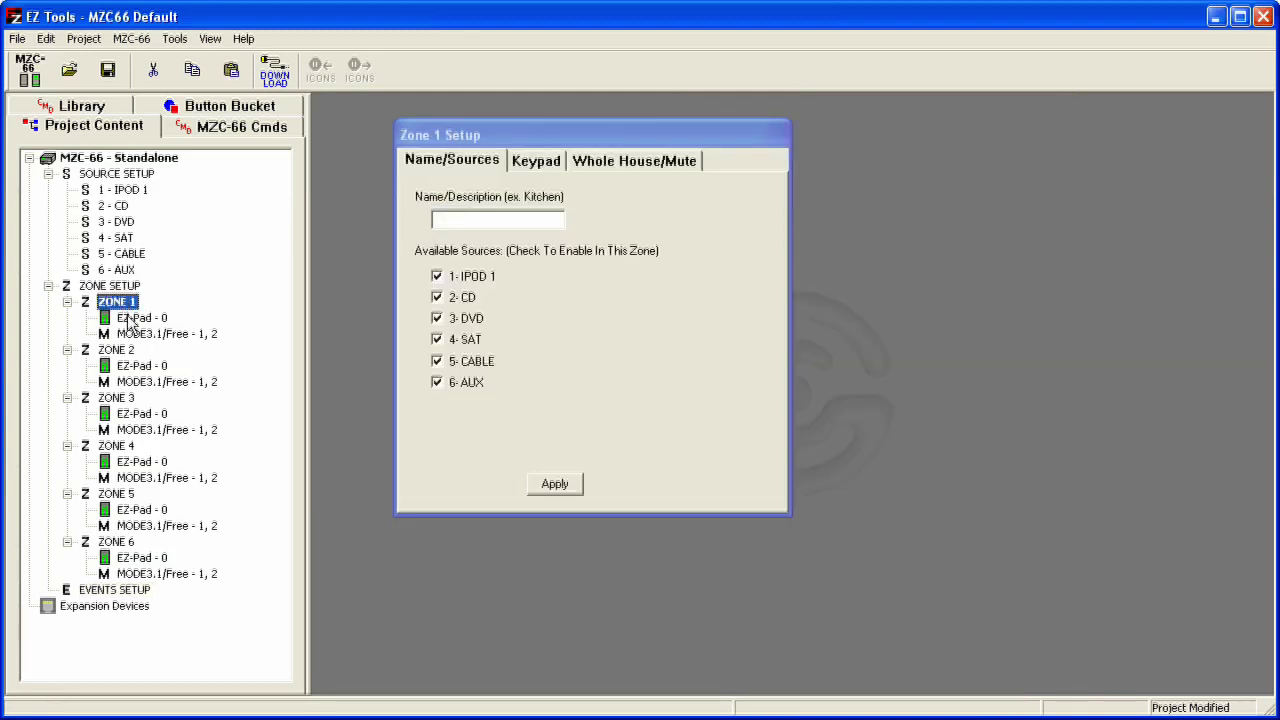
left_click(130, 320)
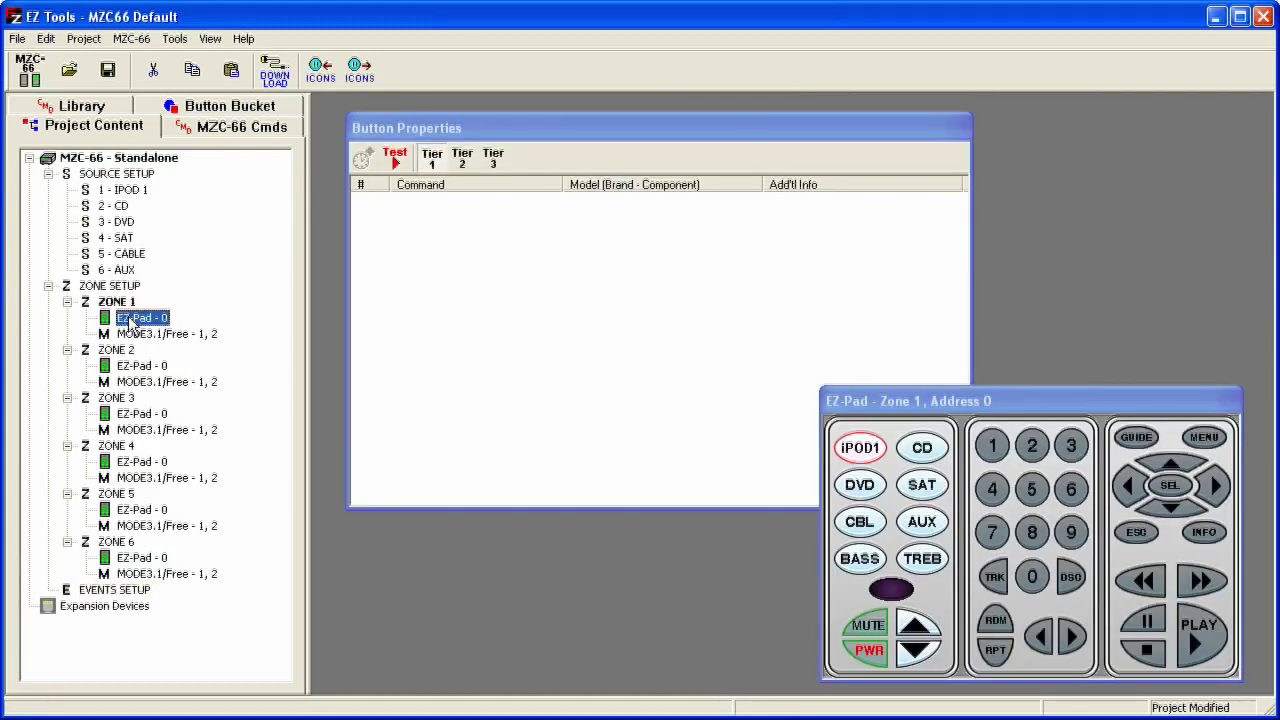
left_click(136, 336)
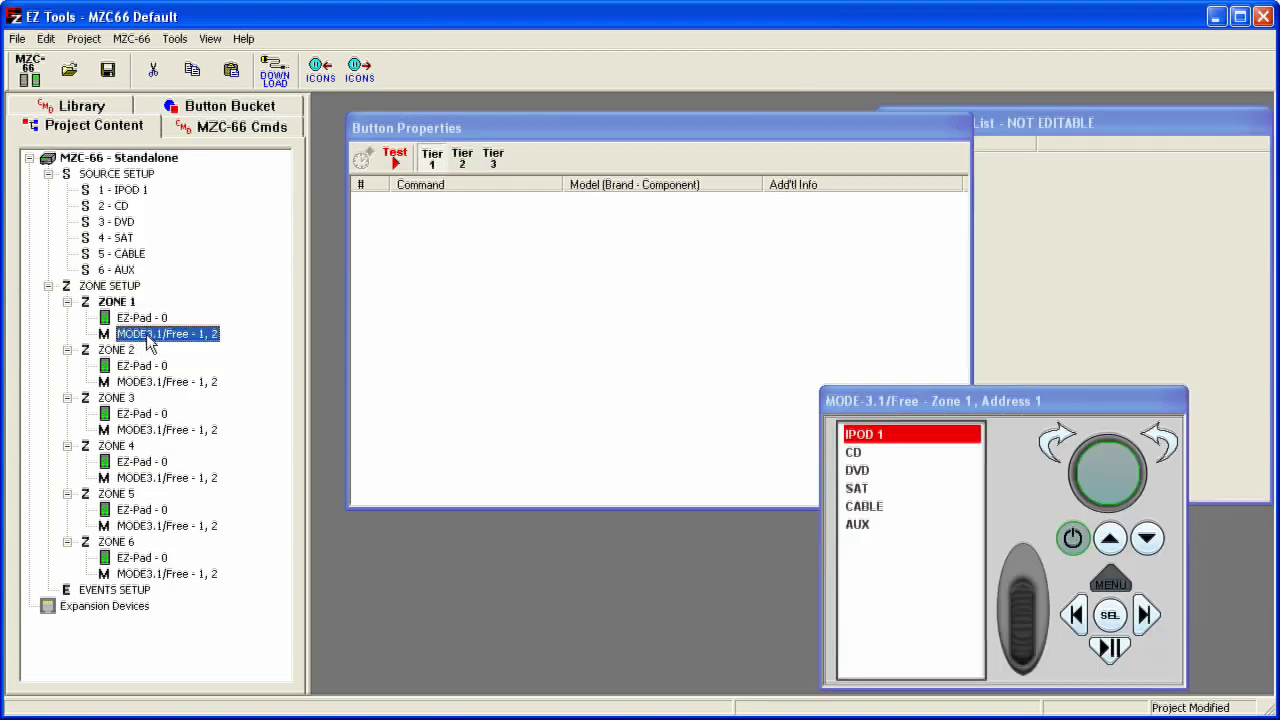
left_click_drag(937, 400, 826, 337)
left_click(761, 370)
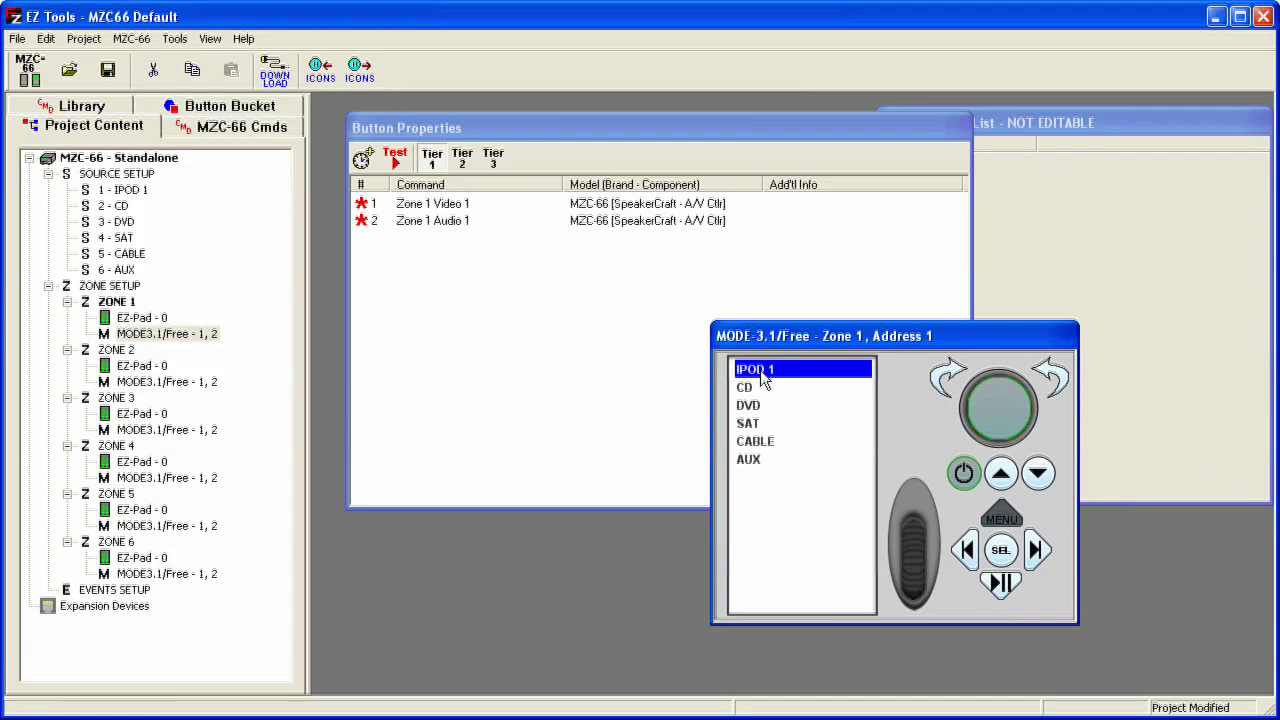
right_click(761, 370)
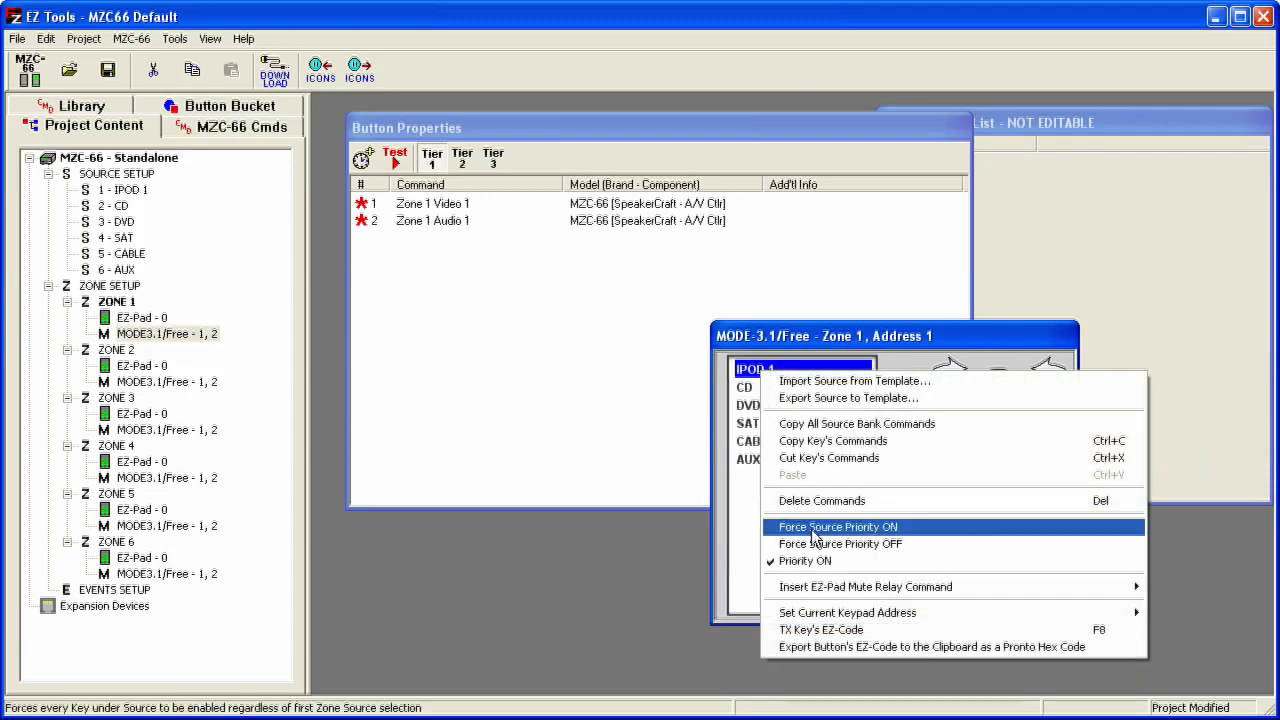
mouse_move(817, 585)
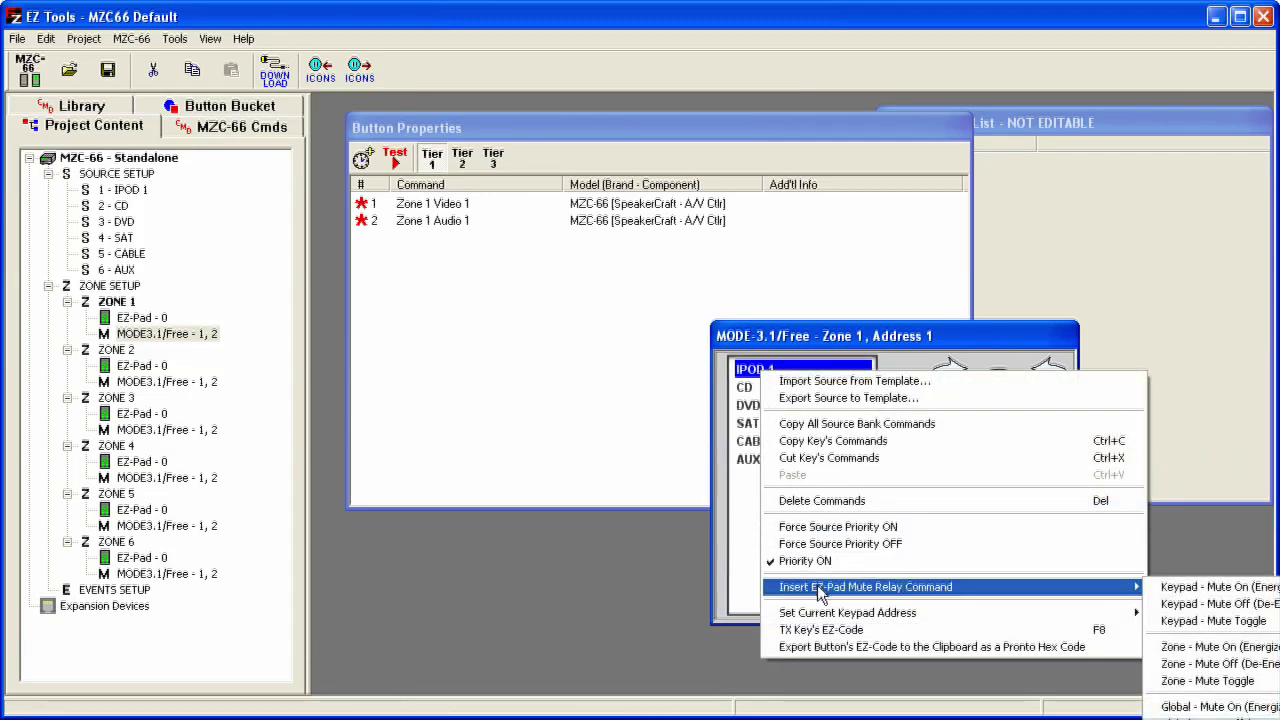
left_click(1222, 605)
Step: Add the Keypad - Mute Off (De-Energized) relay command to the CD source key of the Zone 1 keypad
left_click_drag(826, 335, 675, 276)
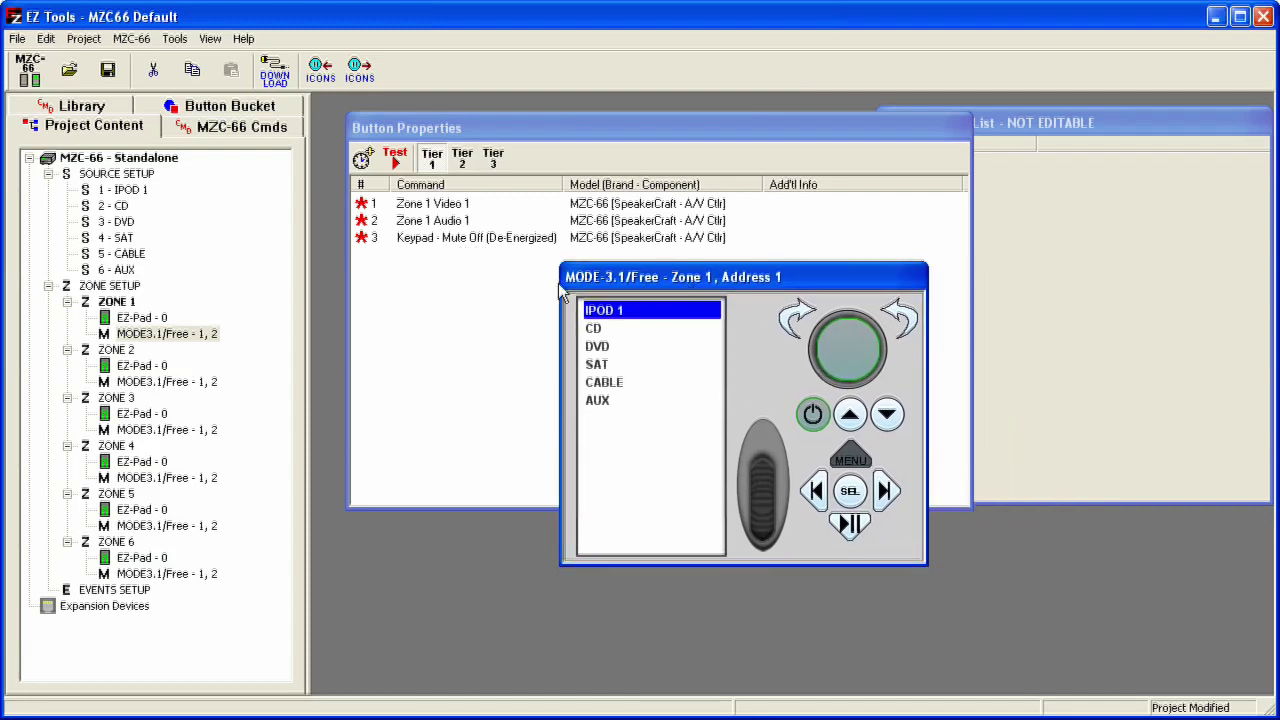
right_click(598, 331)
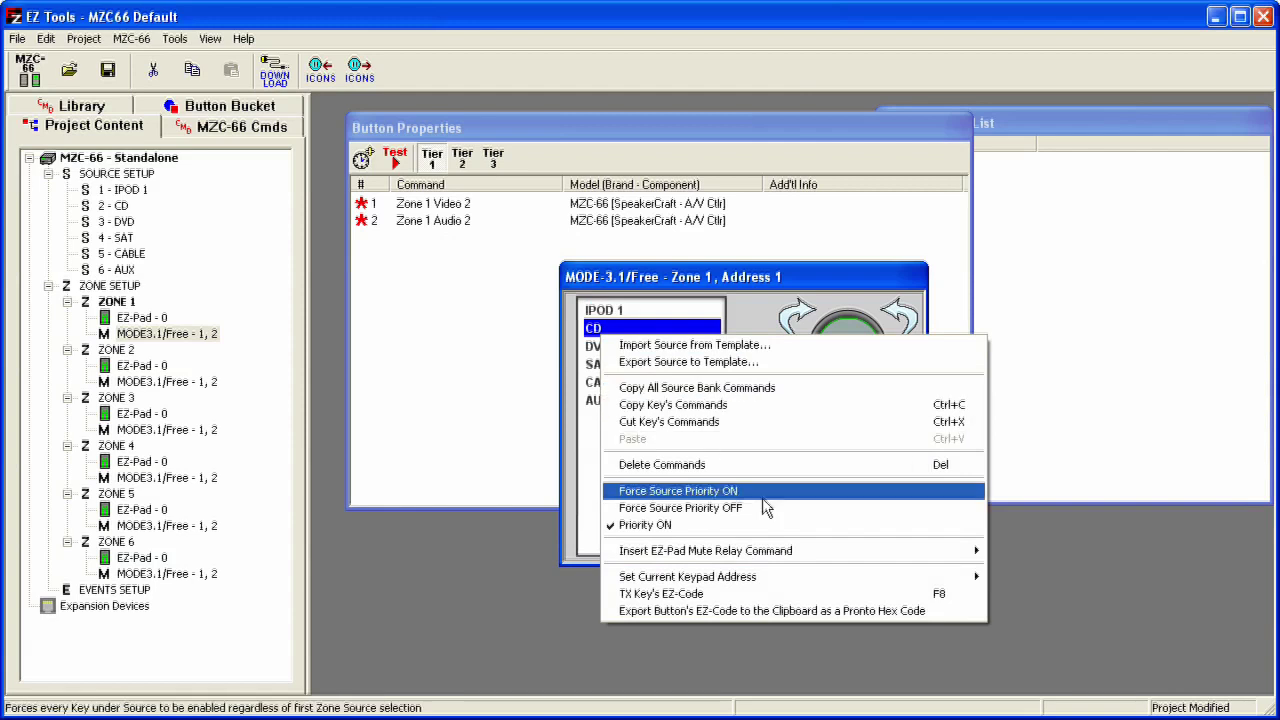
mouse_move(831, 553)
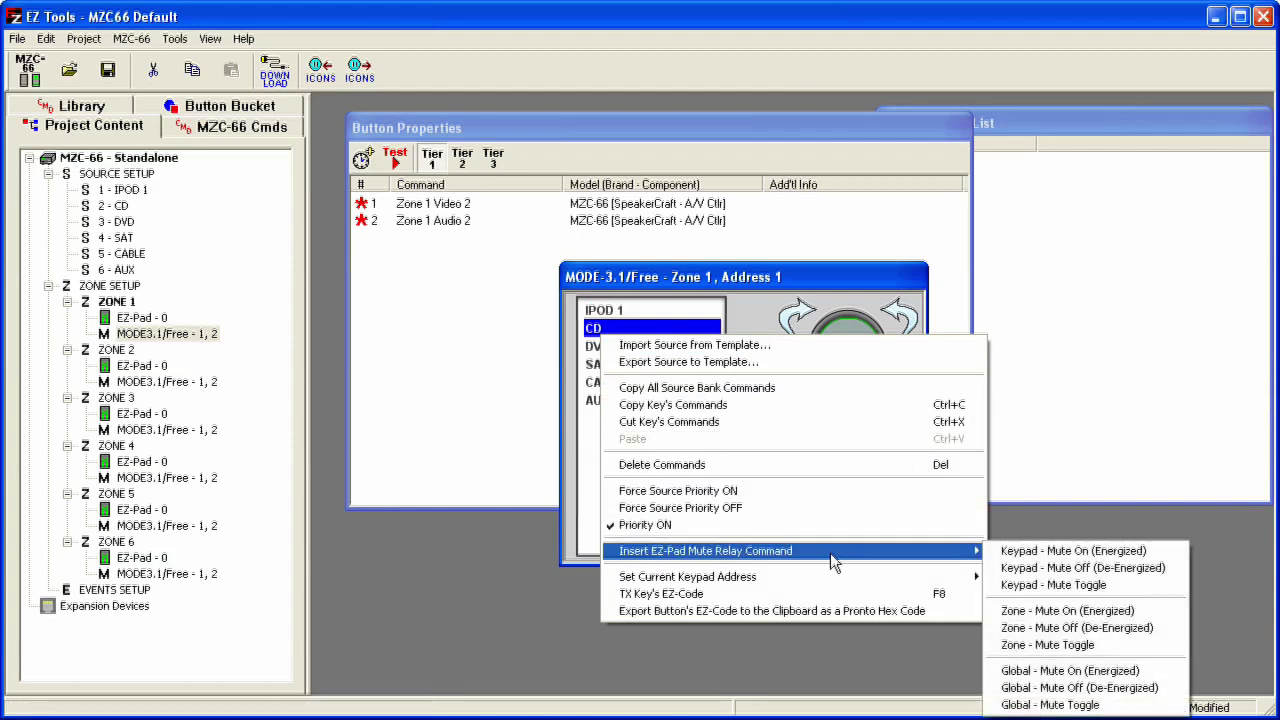
left_click(1060, 574)
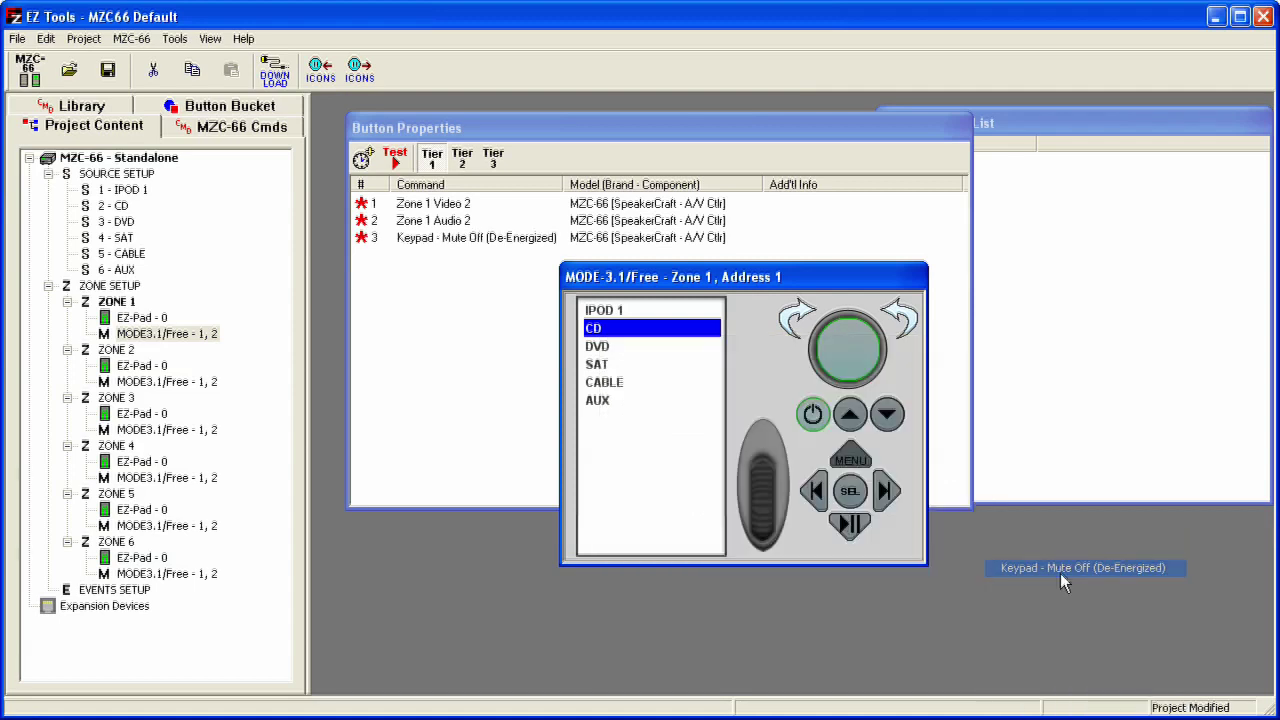
Step: Add the Keypad - Mute Off (De-Energized) relay command to the DVD and SAT source keys of the Zone 1 keypad
left_click(597, 345)
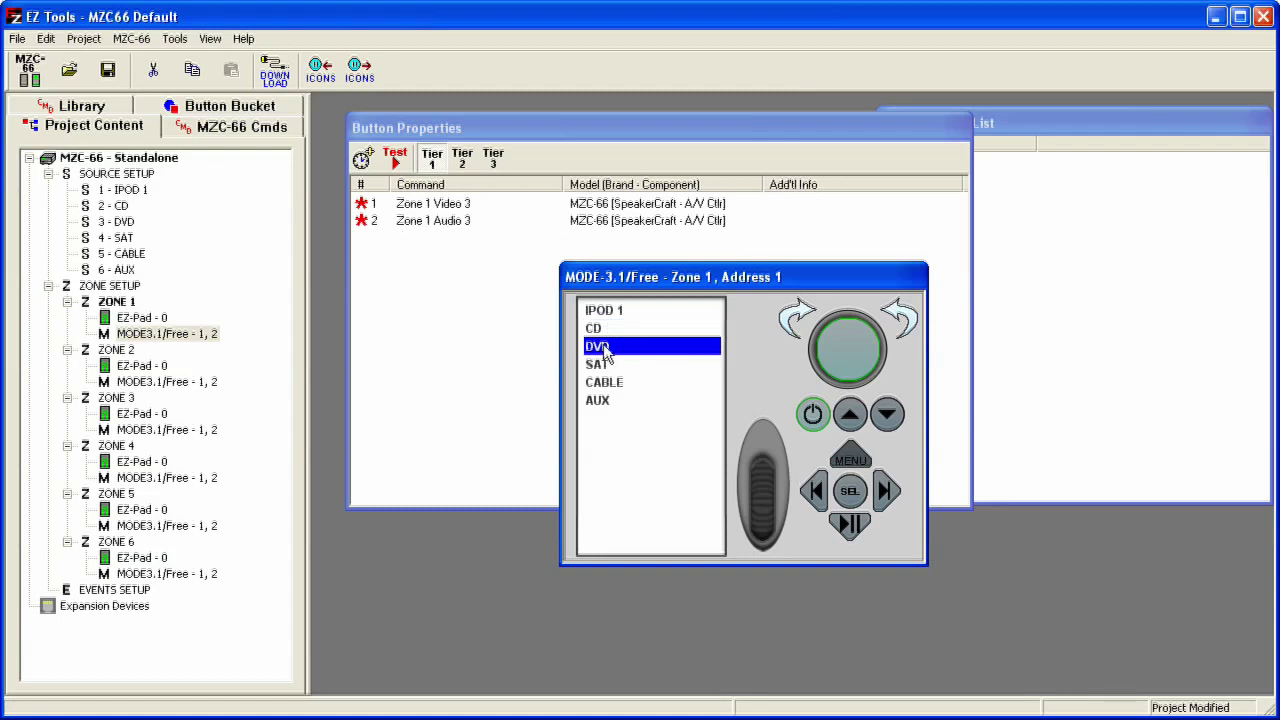
right_click(604, 346)
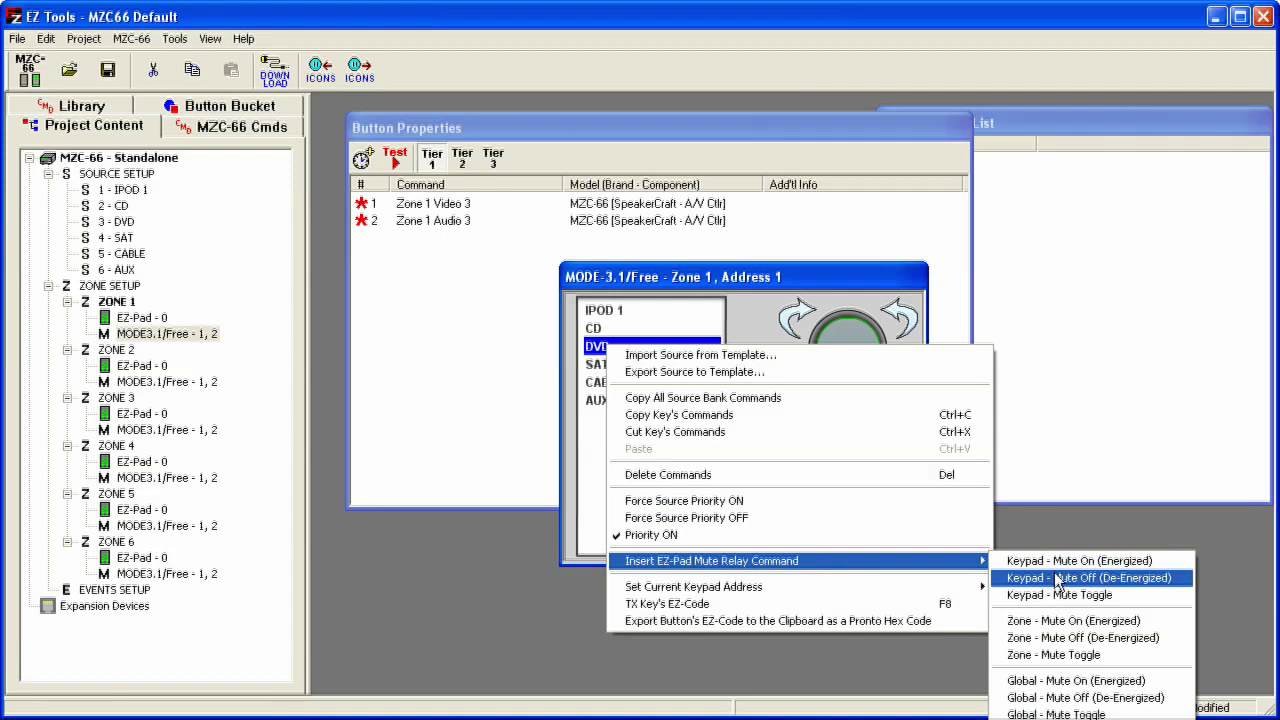
left_click(1057, 580)
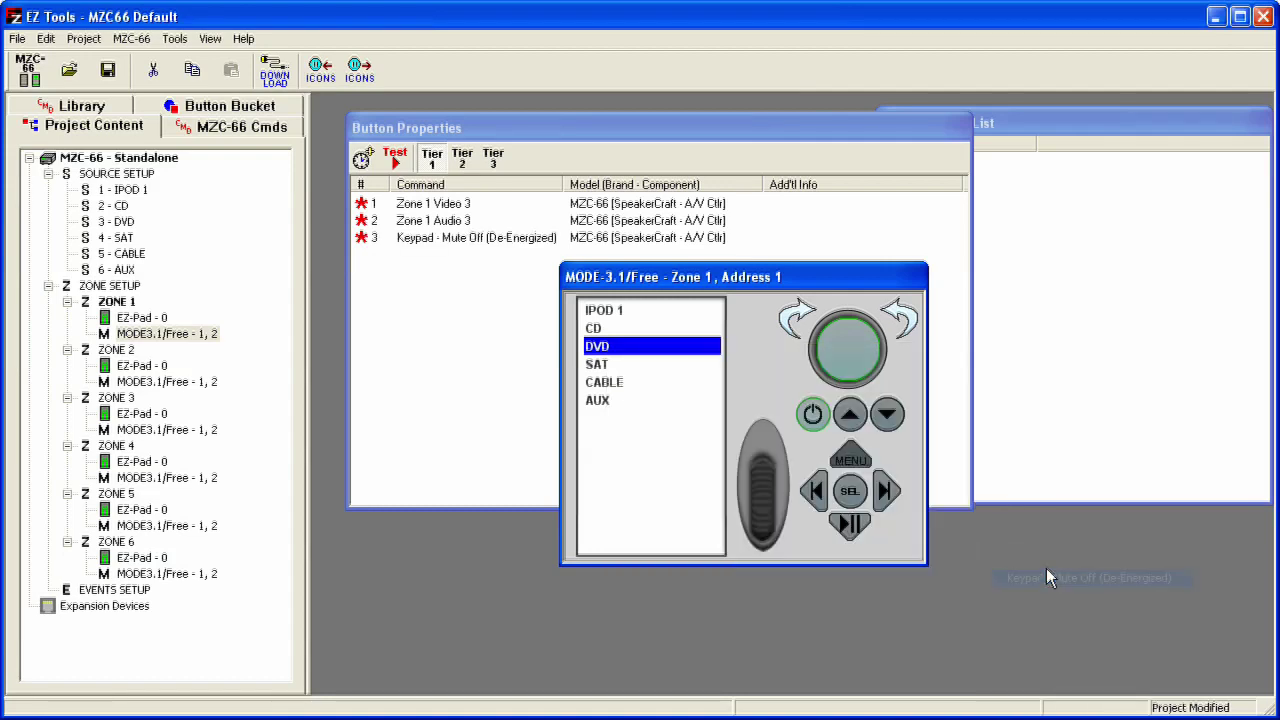
left_click(603, 366)
right_click(605, 368)
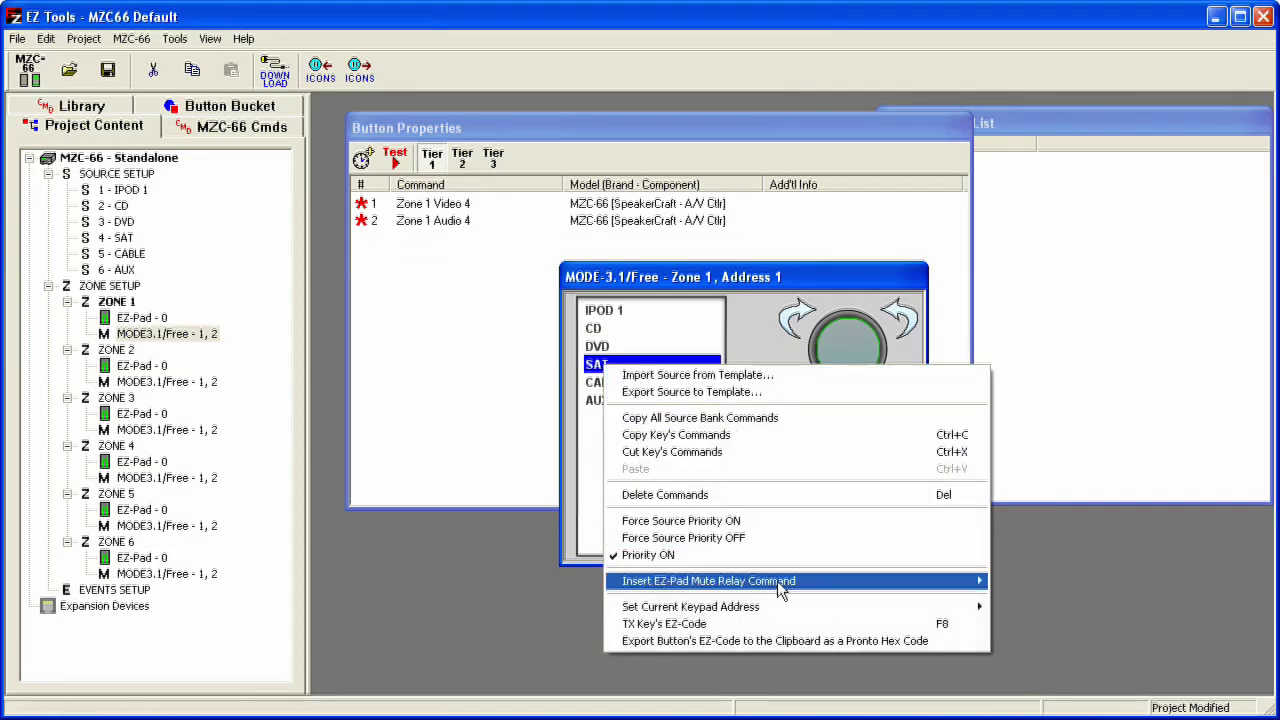
mouse_move(779, 581)
left_click(1083, 597)
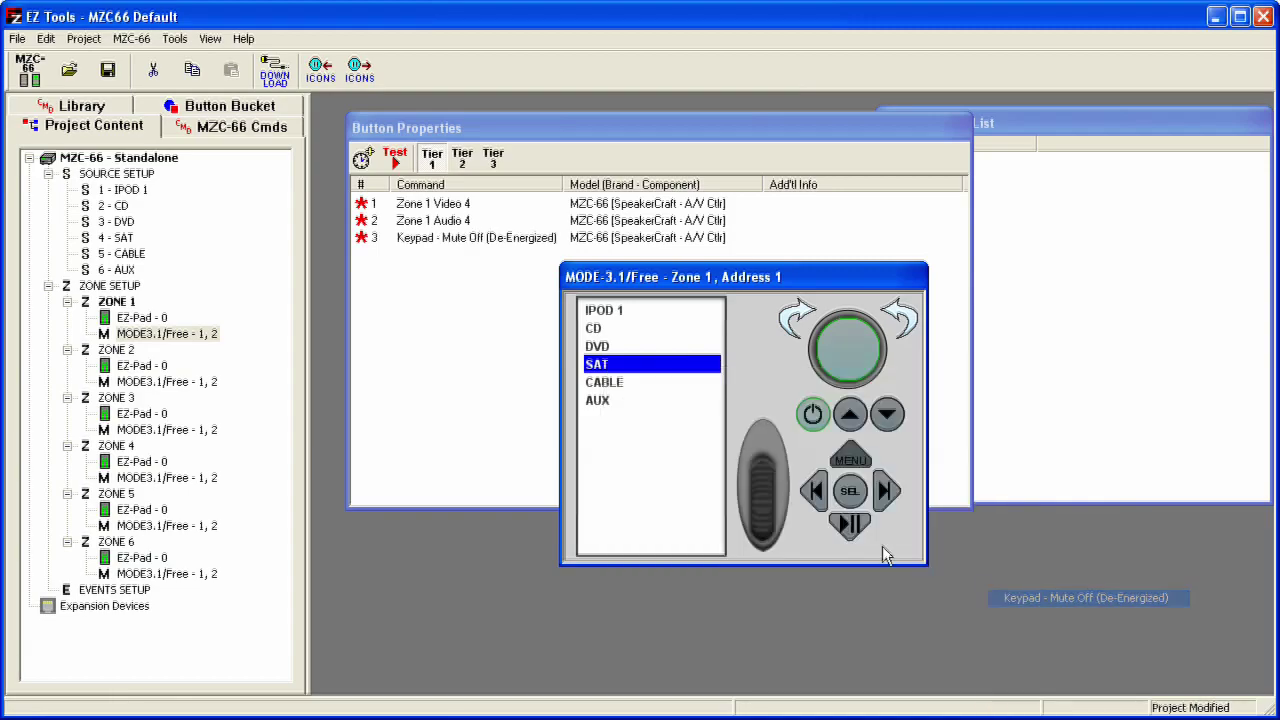
Step: Insert an EZ-Pad mute relay command into the CABLE source key of the Zone 1 keypad
left_click(605, 384)
right_click(608, 392)
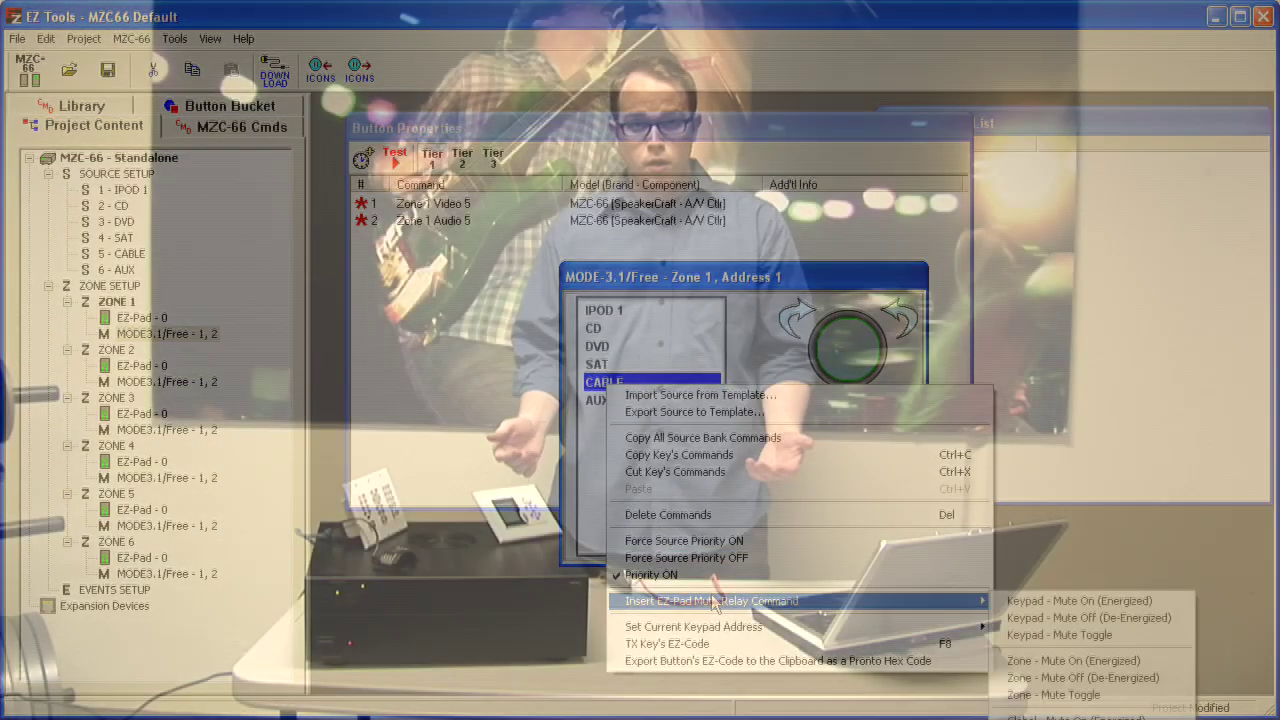